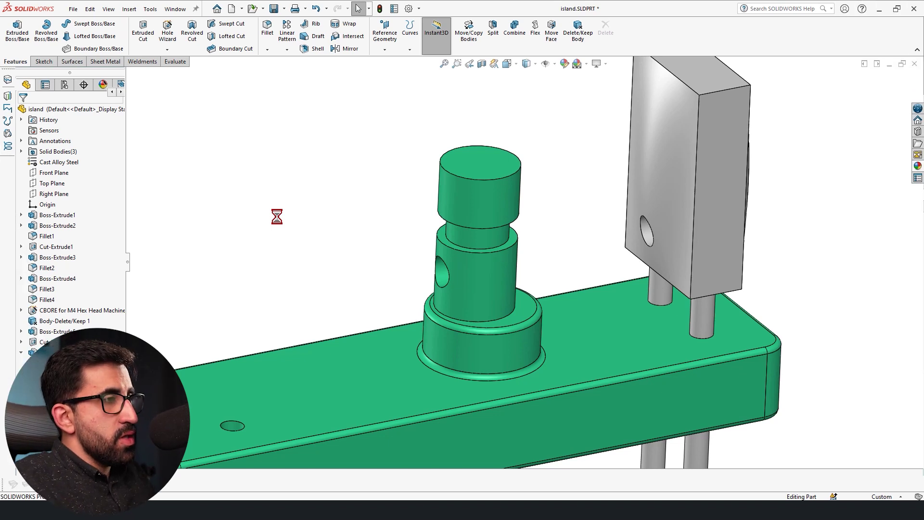
- Orbit around the tower, briefly selecting the groove and base plate faces, then clear them
middle_drag(474, 262, 532, 264)
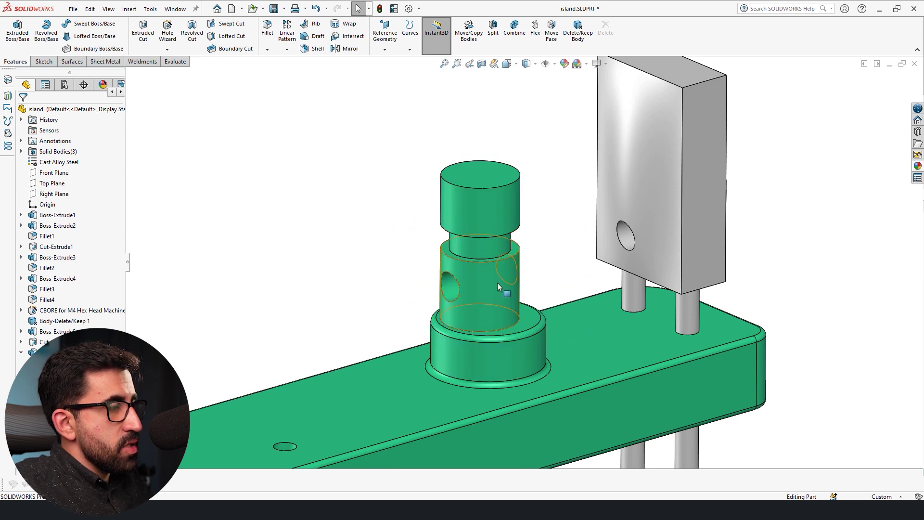
middle_drag(498, 282, 520, 357)
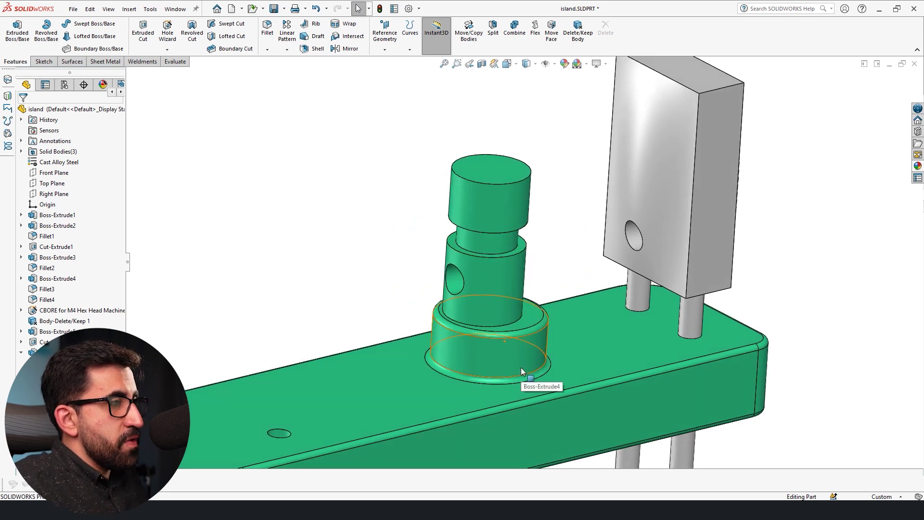
click(500, 249)
key(Escape)
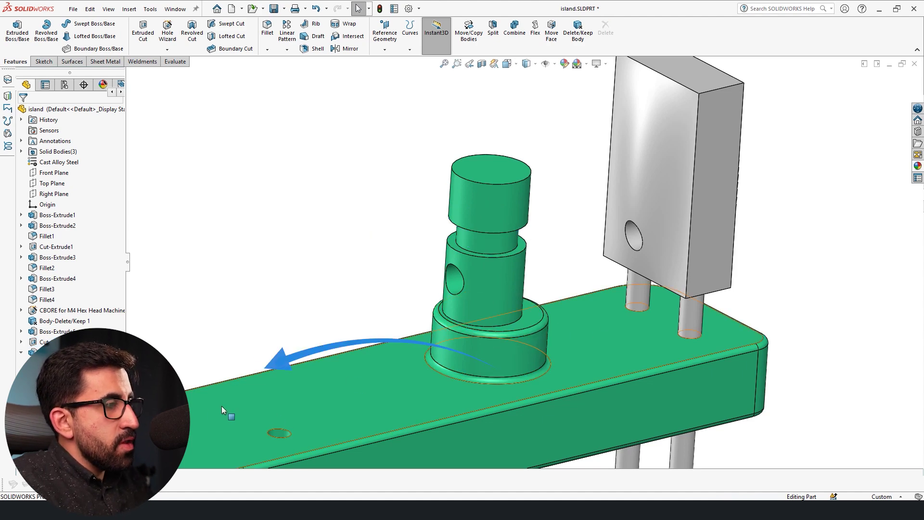
click(207, 411)
click(215, 260)
scroll(414, 314, down, 4)
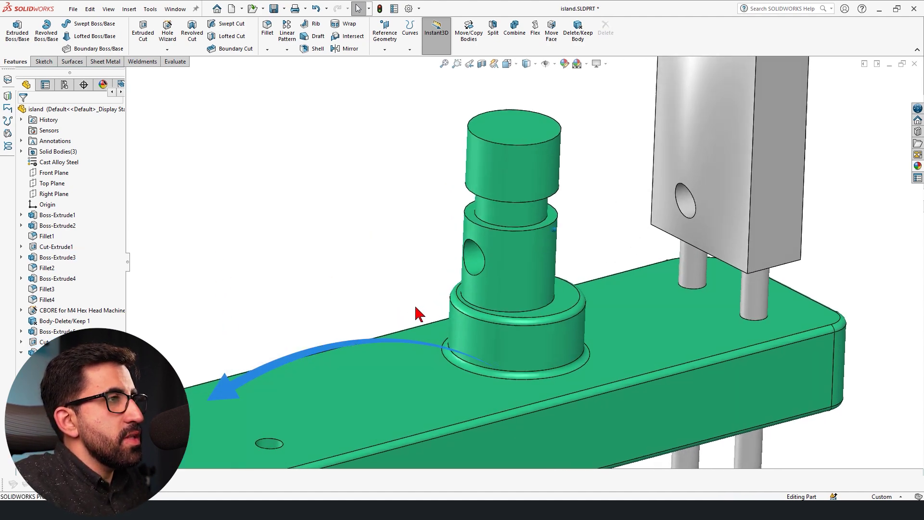
middle_drag(417, 314, 423, 306)
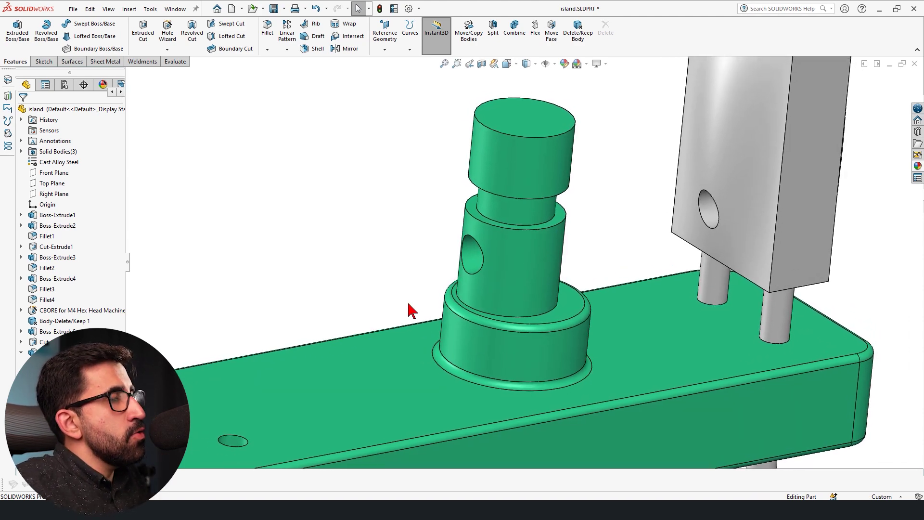
middle_drag(406, 311, 454, 360)
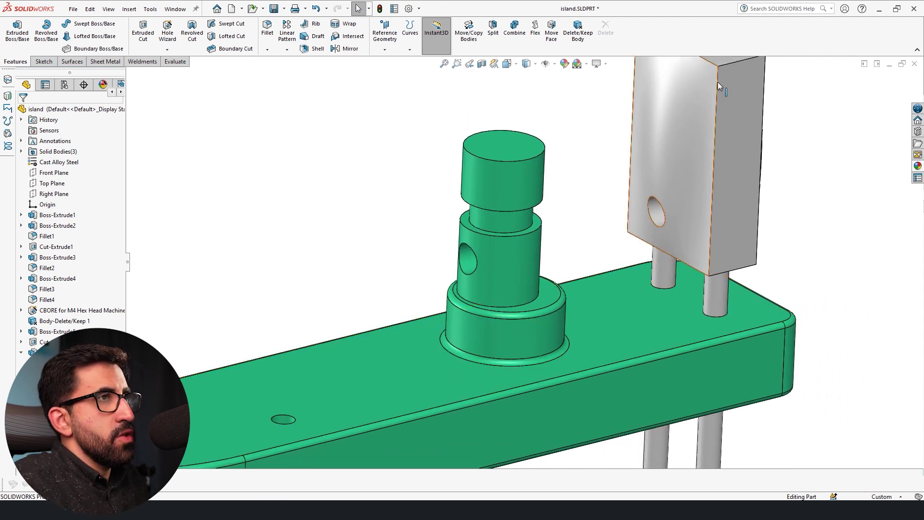
- Search Commands for 'move face' and launch Move Face in Translate mode
click(831, 9)
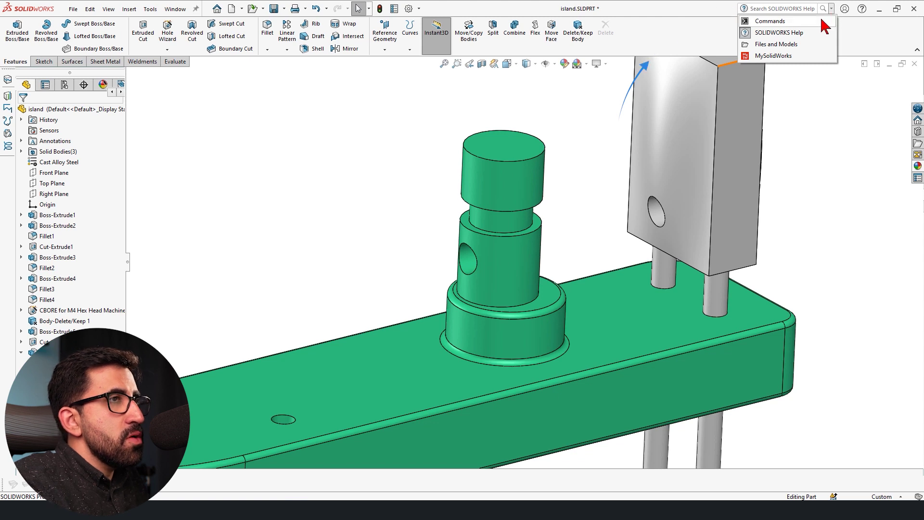
click(770, 21)
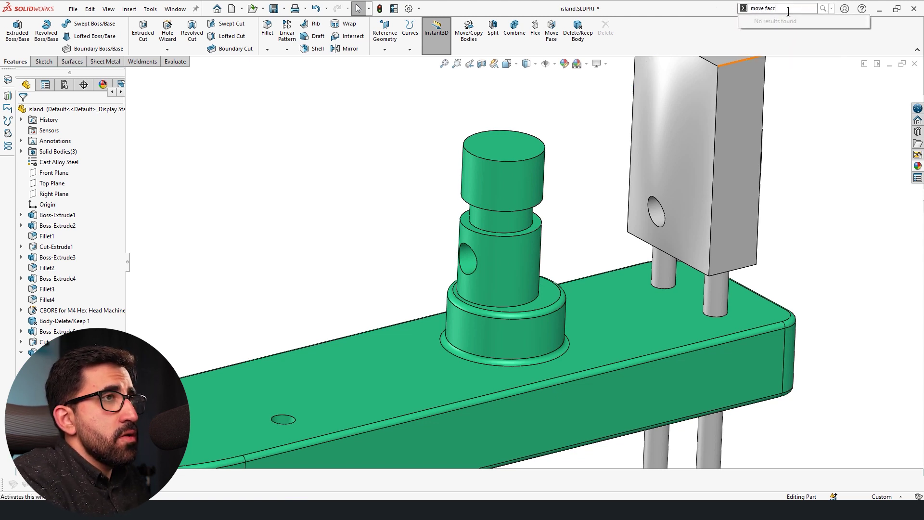
key(BackSpace)
text(e)
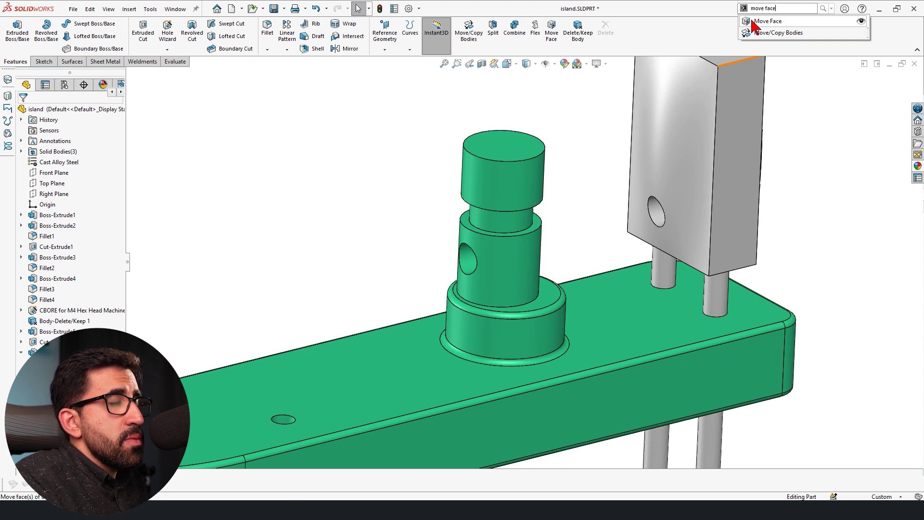
click(557, 34)
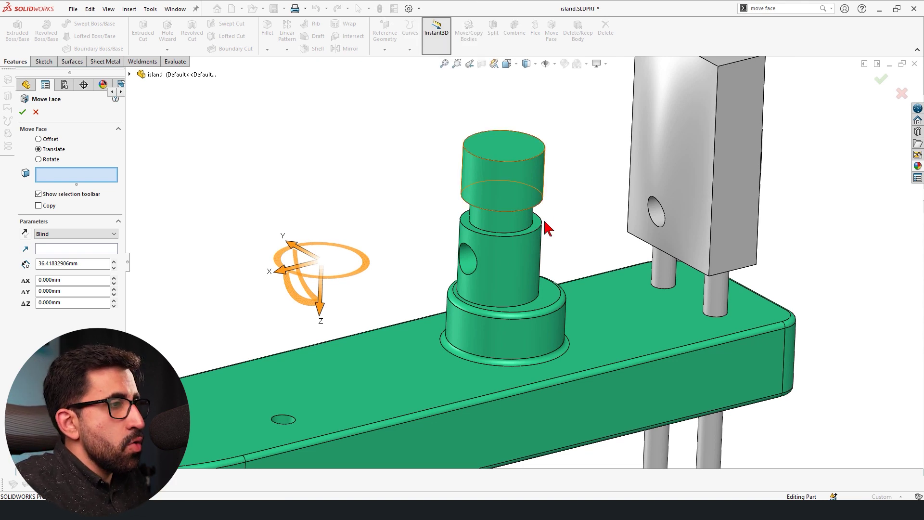
- Select all 11 faces of the stepped tower for Move Face
scroll(511, 313, down, 3)
click(518, 391)
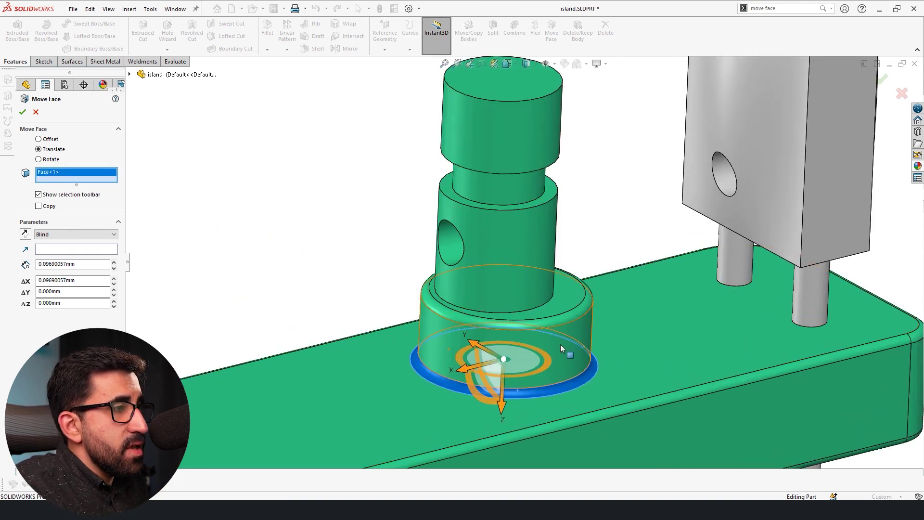
scroll(558, 337, down, 5)
click(554, 267)
click(549, 239)
click(498, 206)
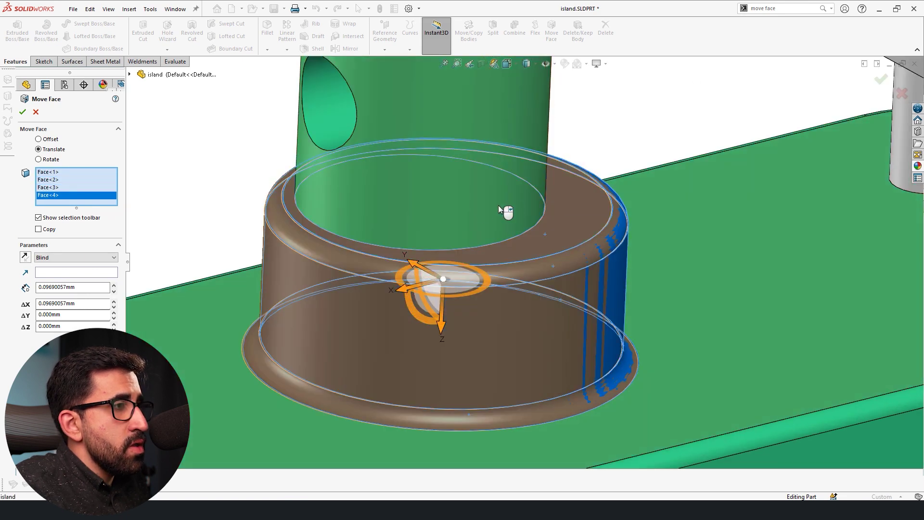
scroll(510, 193, down, 3)
click(517, 177)
click(318, 85)
scroll(489, 161, down, 3)
scroll(488, 161, down, 3)
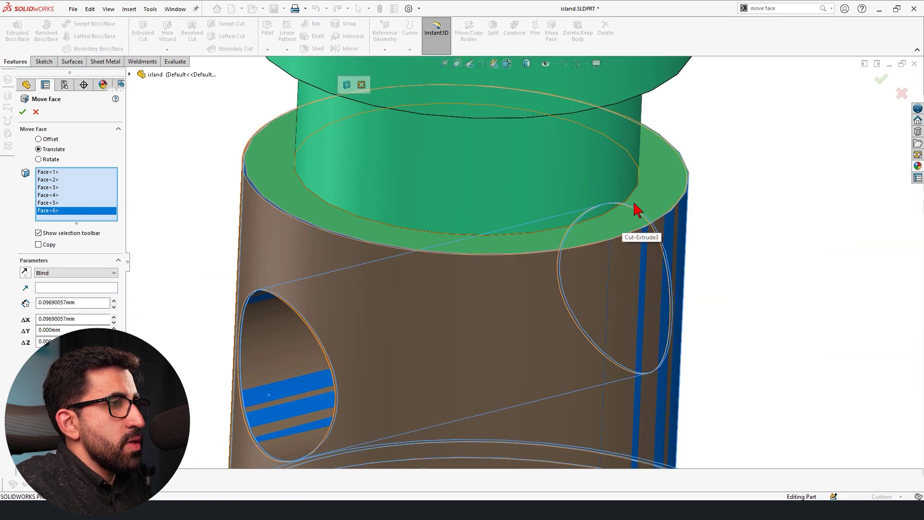
click(634, 200)
click(600, 186)
scroll(600, 186, down, 5)
scroll(594, 105, up, 5)
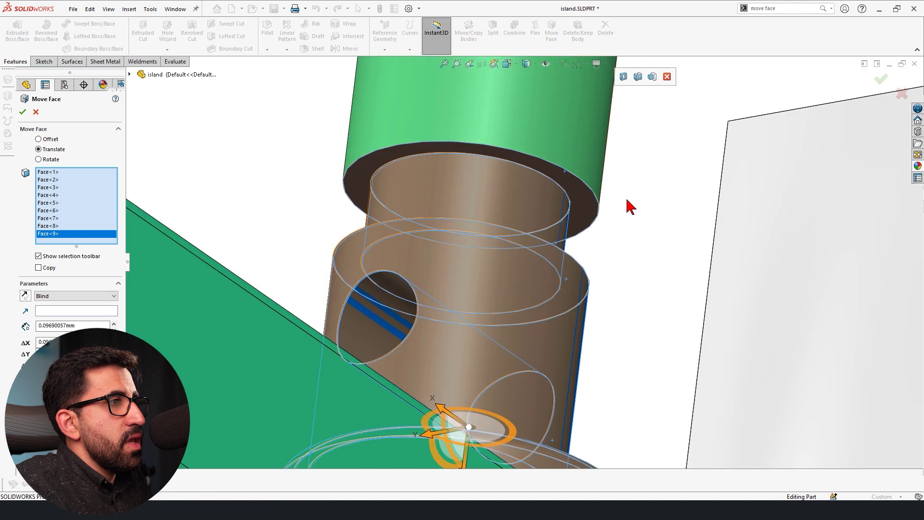
scroll(513, 175, up, 3)
click(511, 168)
click(522, 155)
click(526, 191)
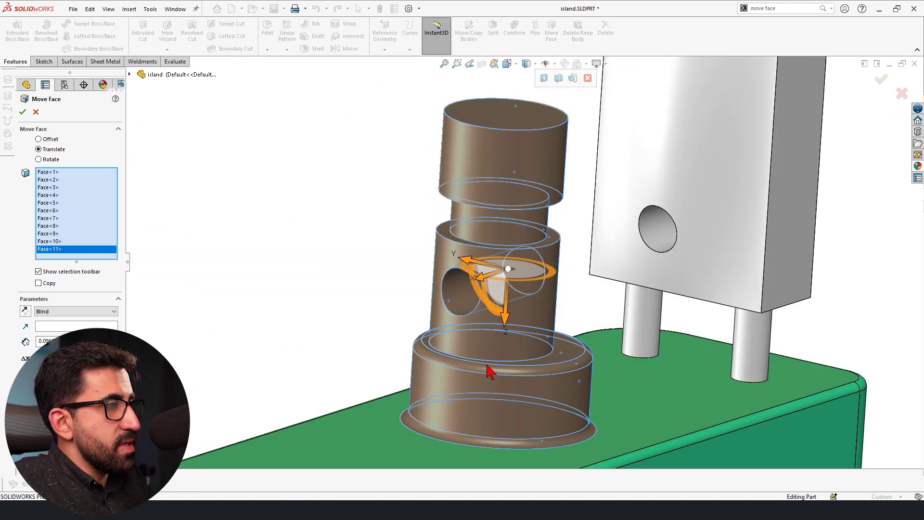
- Drag the tower faces about 36 mm along X and confirm the move
middle_drag(489, 371, 516, 249)
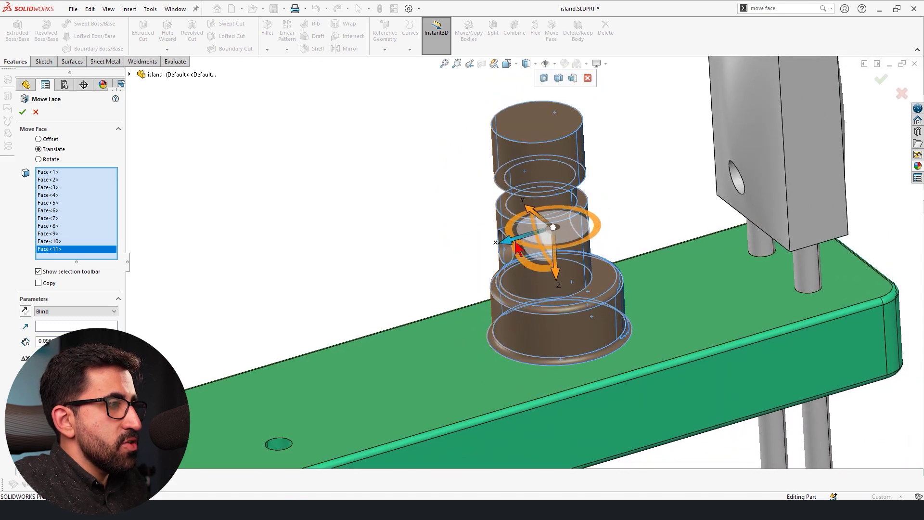
drag(516, 248, 356, 323)
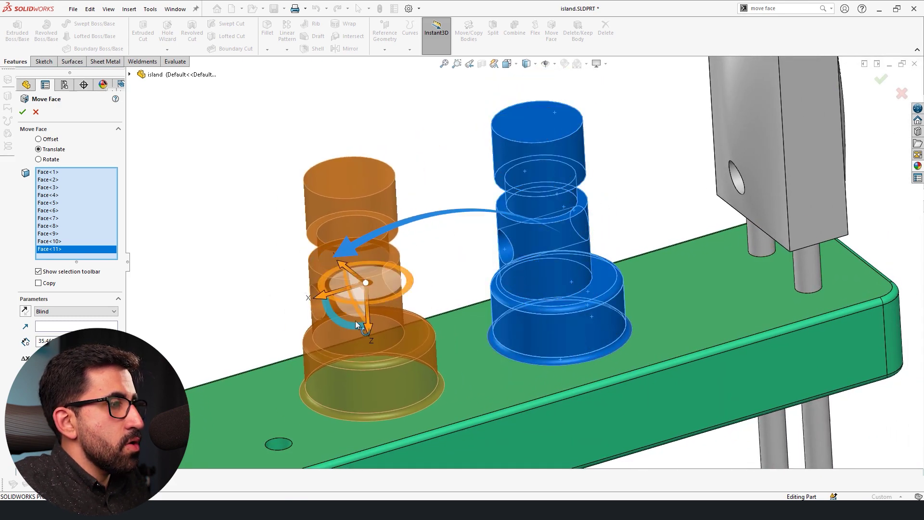
drag(343, 268, 356, 283)
click(22, 114)
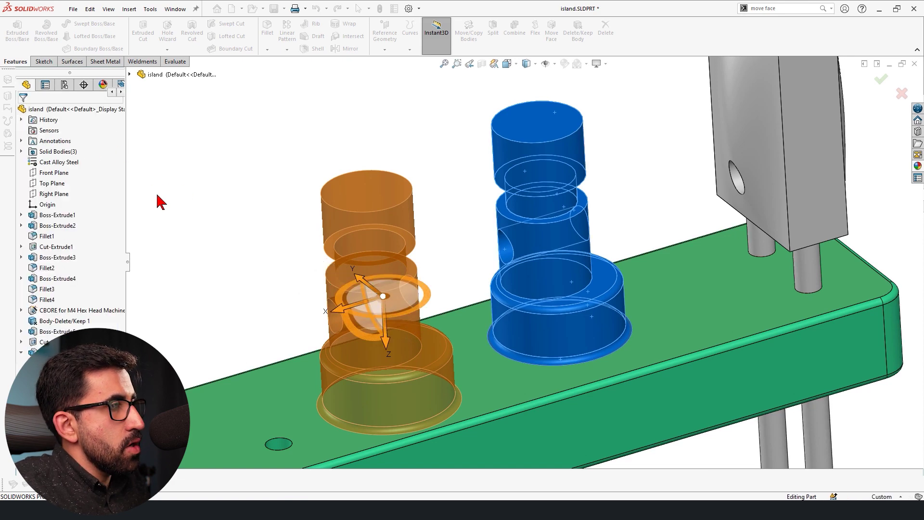
middle_drag(310, 299, 605, 426)
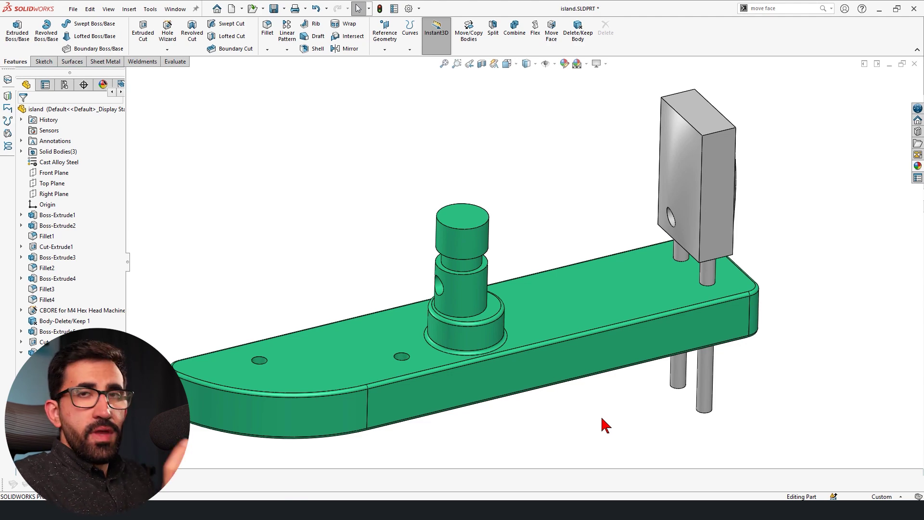
- Offset the tower's top round face outward 14.71 mm with Move Face
scroll(501, 251, down, 3)
click(551, 35)
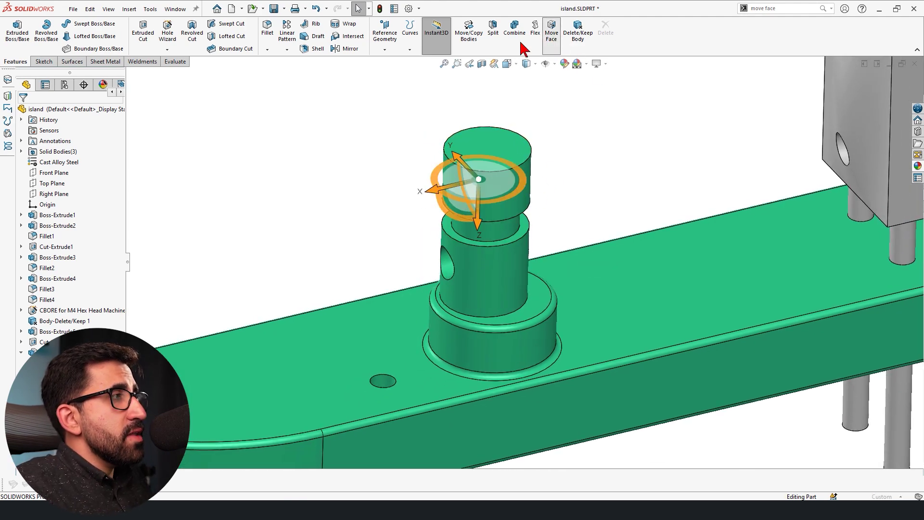
click(497, 194)
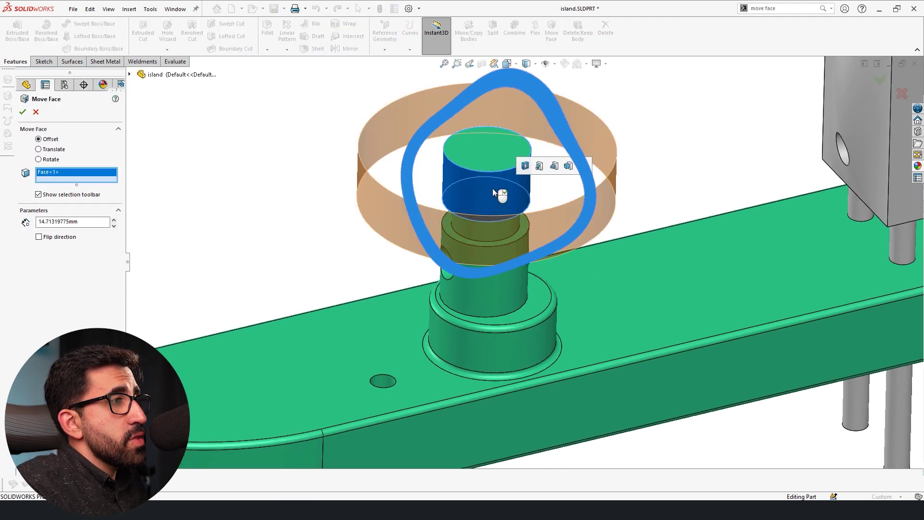
scroll(492, 189, down, 3)
click(23, 112)
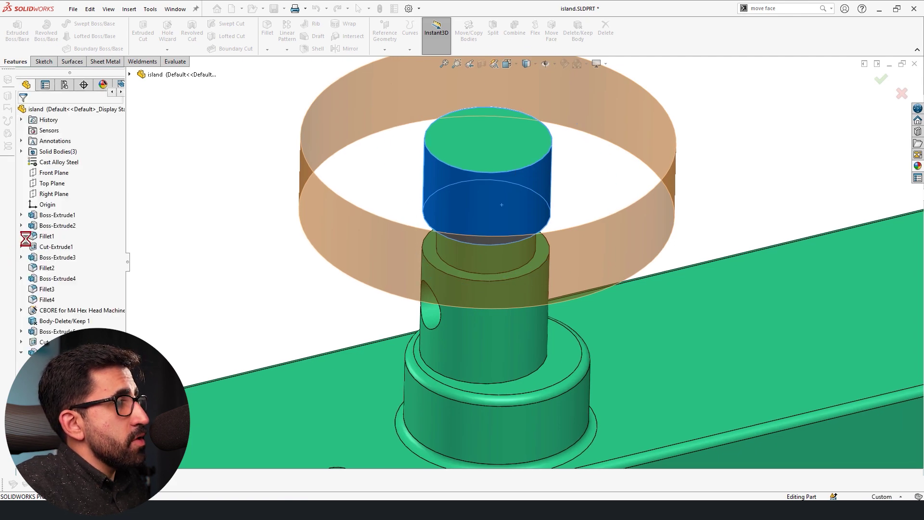
scroll(214, 268, up, 2)
middle_drag(354, 262, 727, 308)
- Set up a Move Face rotation of the base's end face about its bottom edge, then cancel it
scroll(727, 308, down, 3)
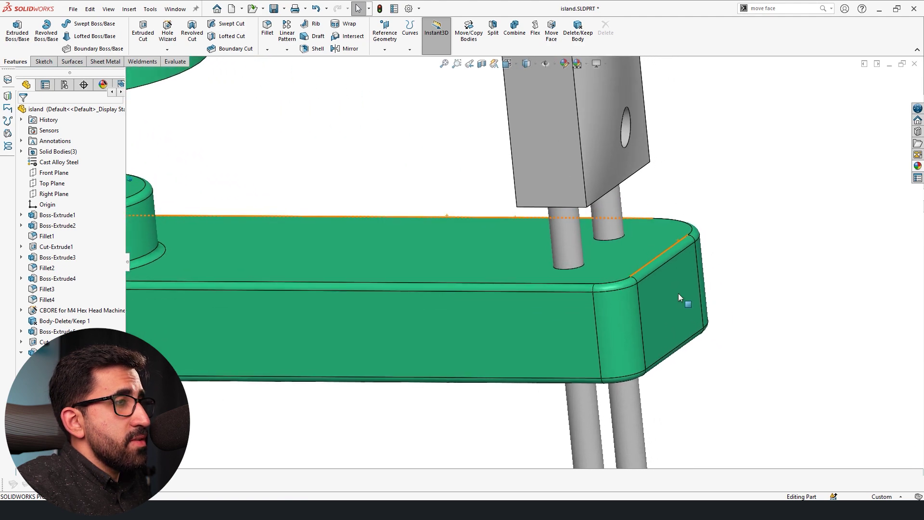
click(552, 34)
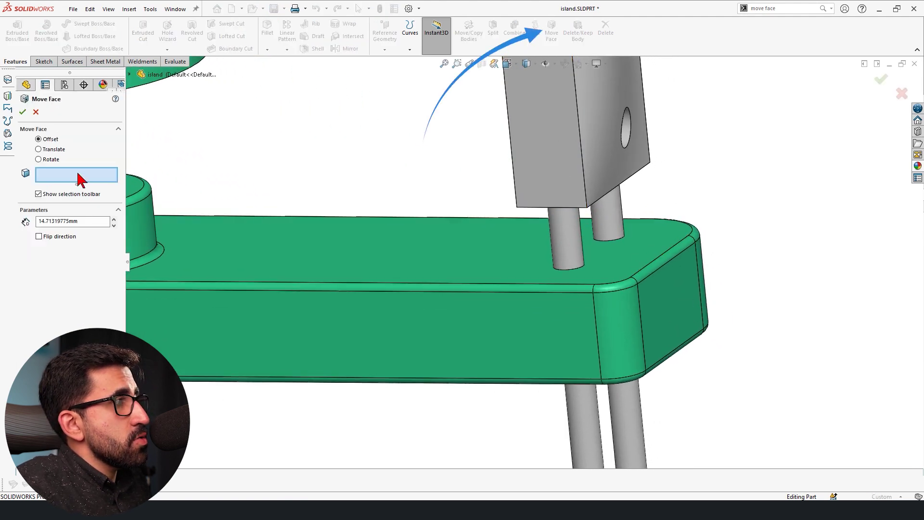
click(47, 160)
scroll(632, 314, down, 3)
click(677, 269)
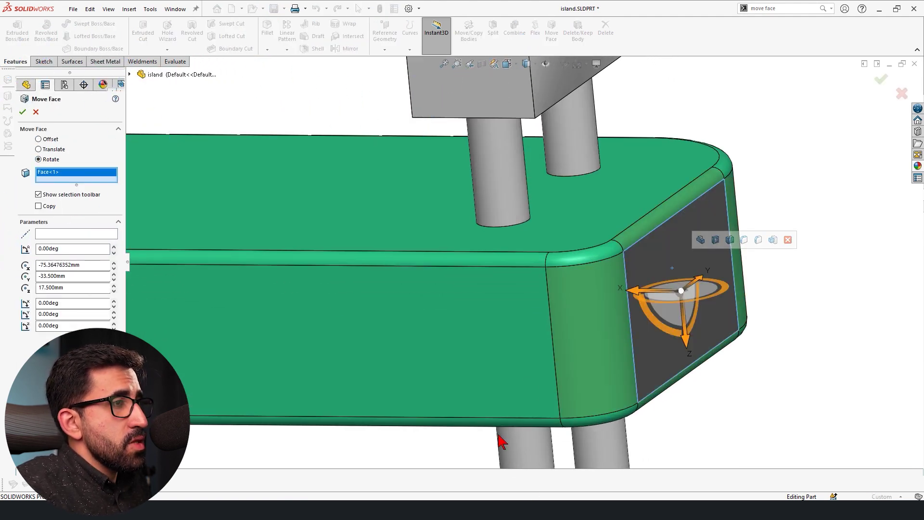
click(54, 234)
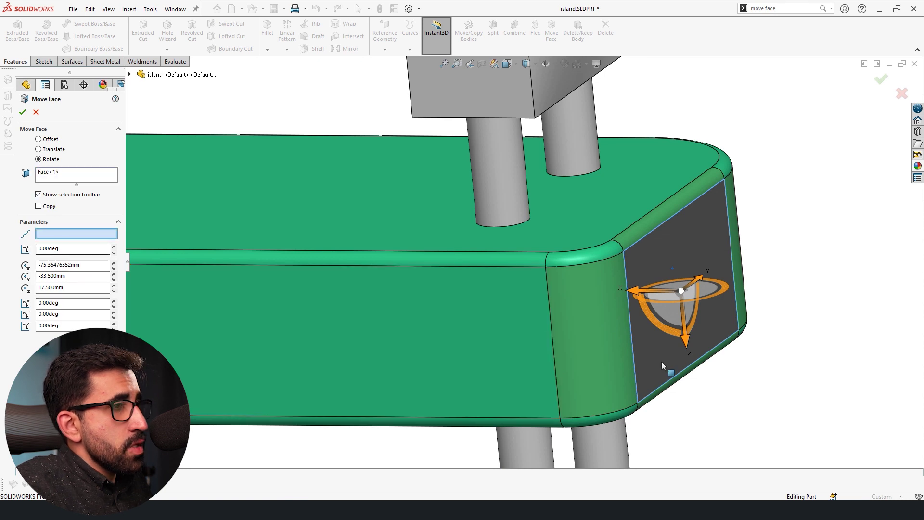
click(671, 383)
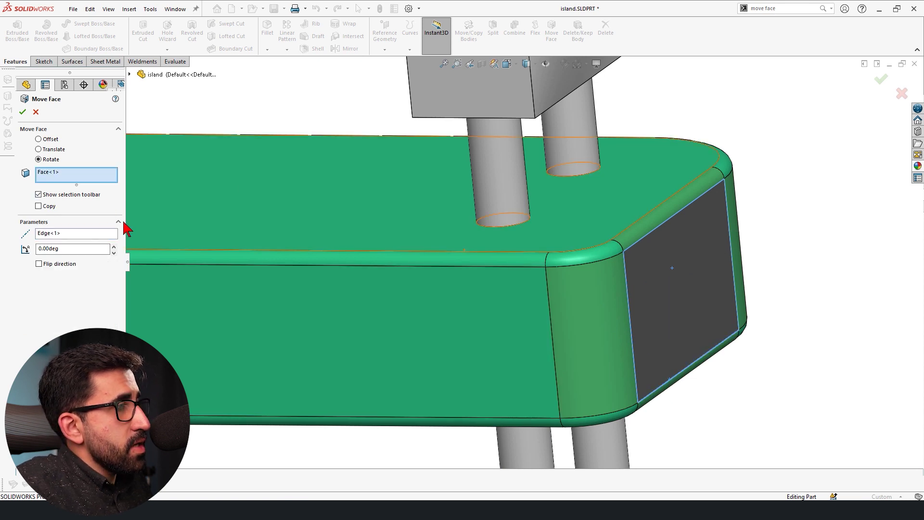
click(114, 246)
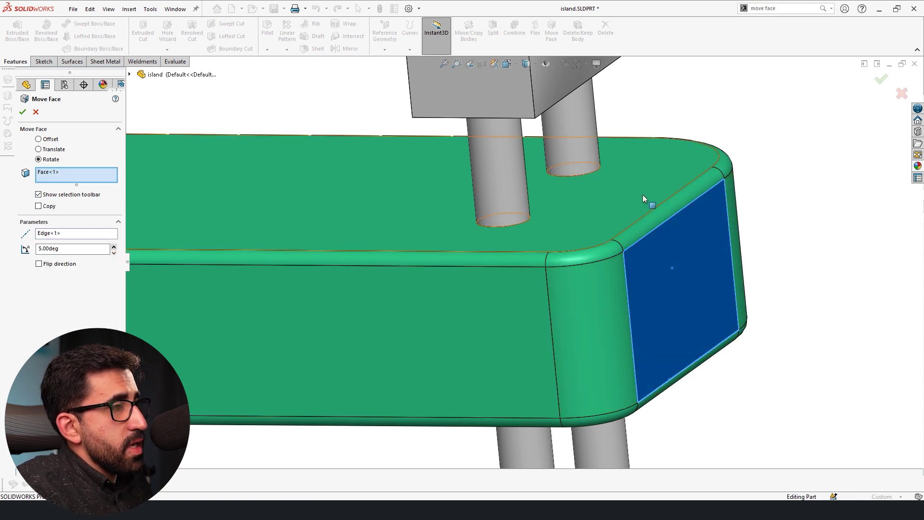
key(Return)
- Delete Fillet3 so the base's end edges become sharp
click(648, 225)
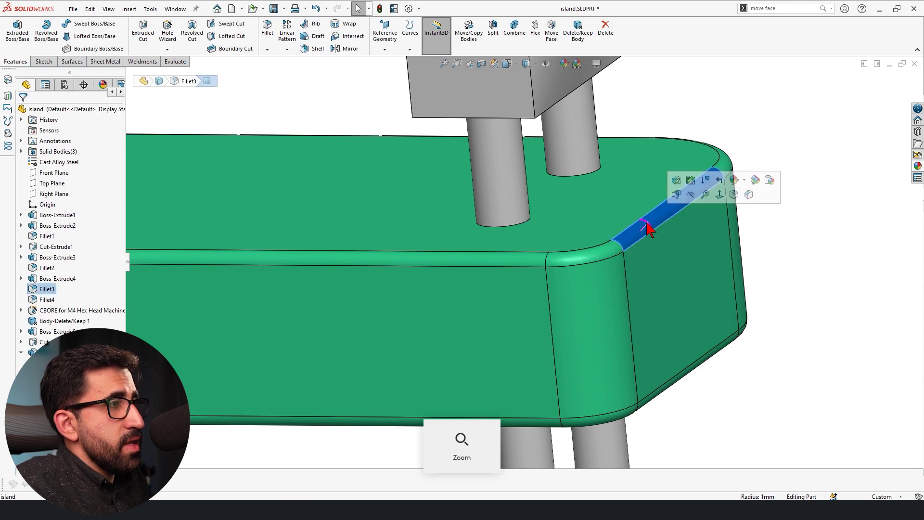
click(46, 289)
key(Delete)
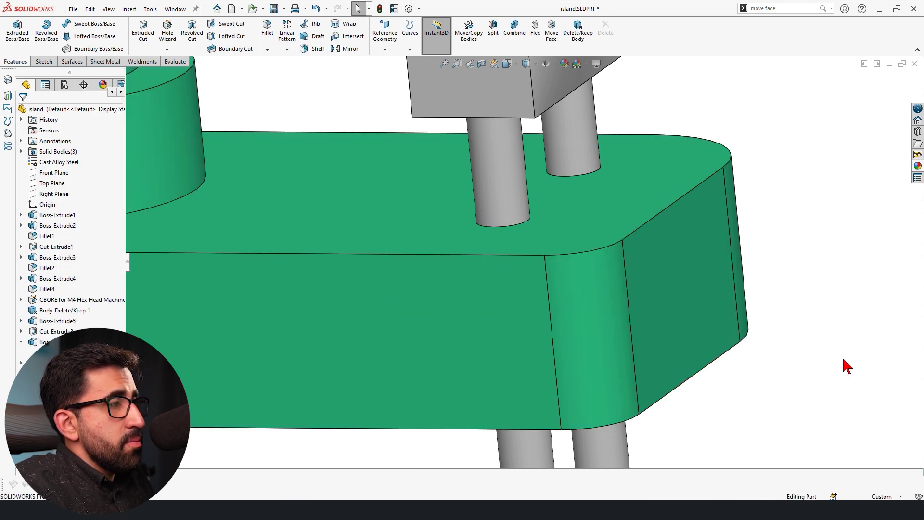
- Rotate the base plate's end face 9° about its bottom edge with Move Face
click(560, 29)
click(48, 159)
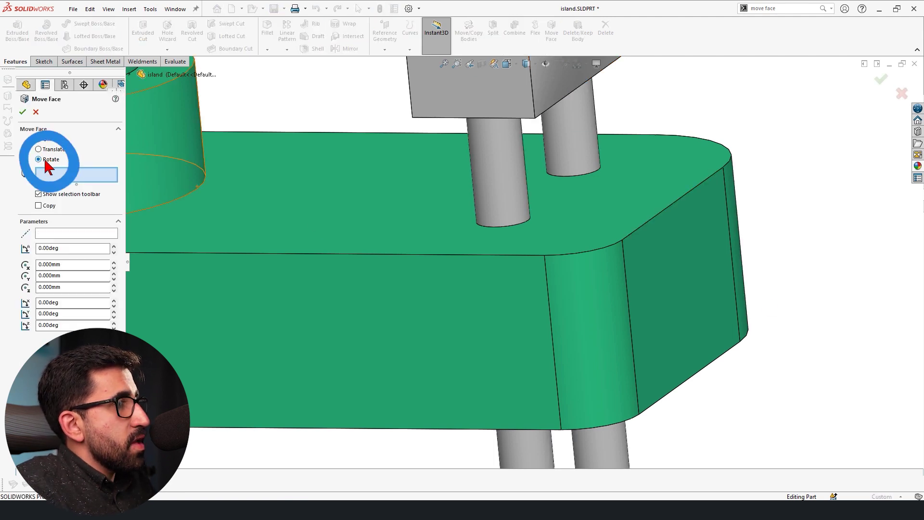
click(707, 253)
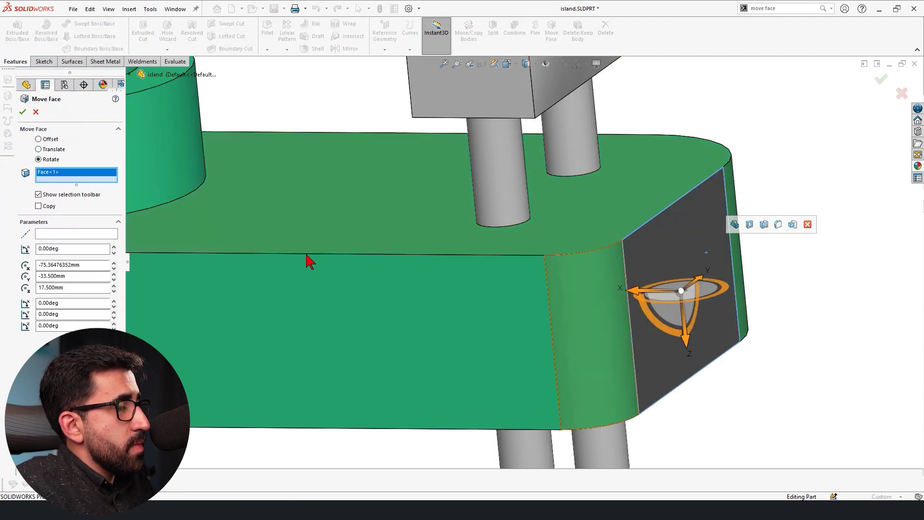
click(76, 234)
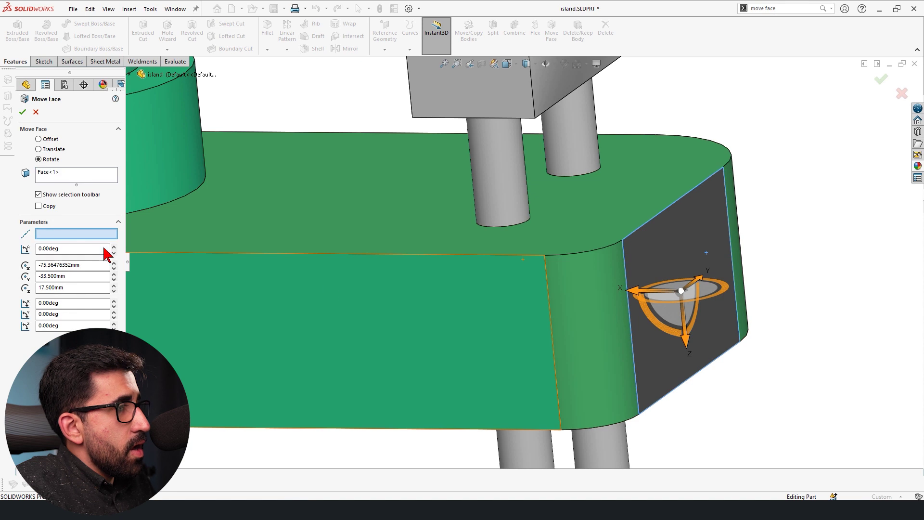
click(681, 389)
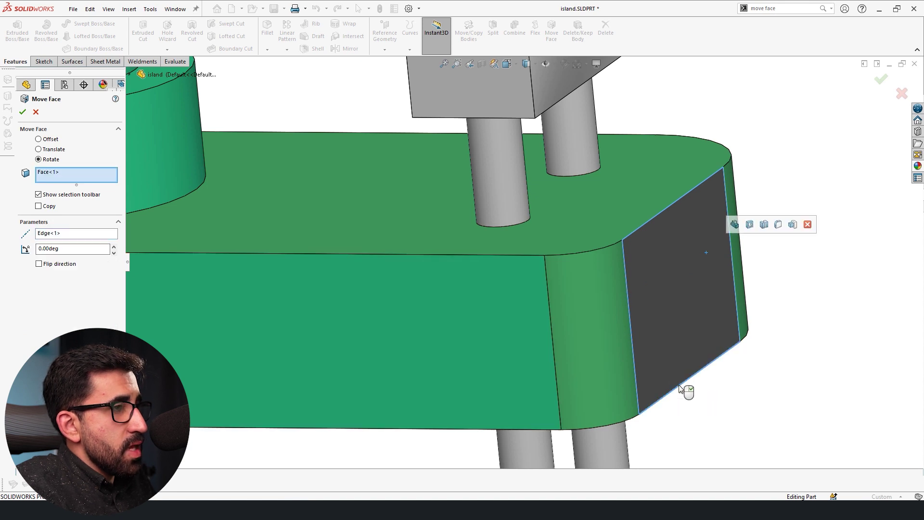
click(114, 247)
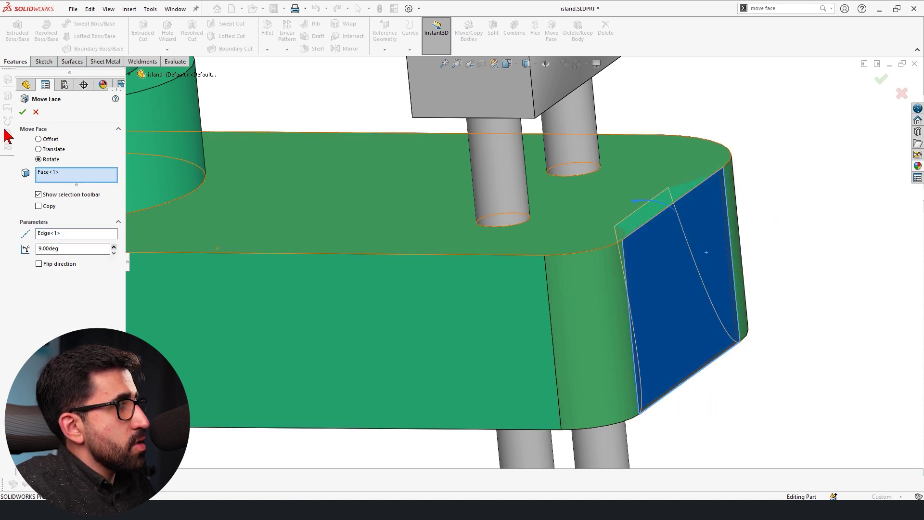
click(23, 112)
middle_drag(808, 325, 590, 316)
click(584, 200)
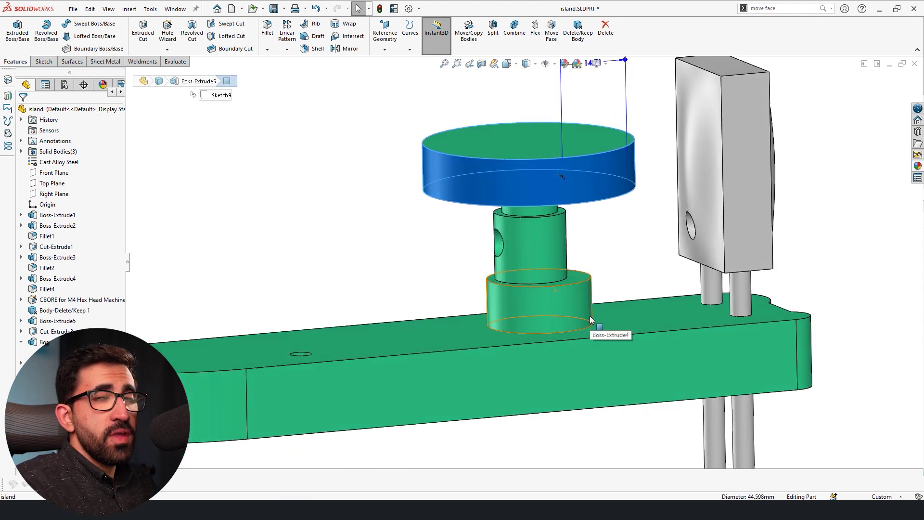